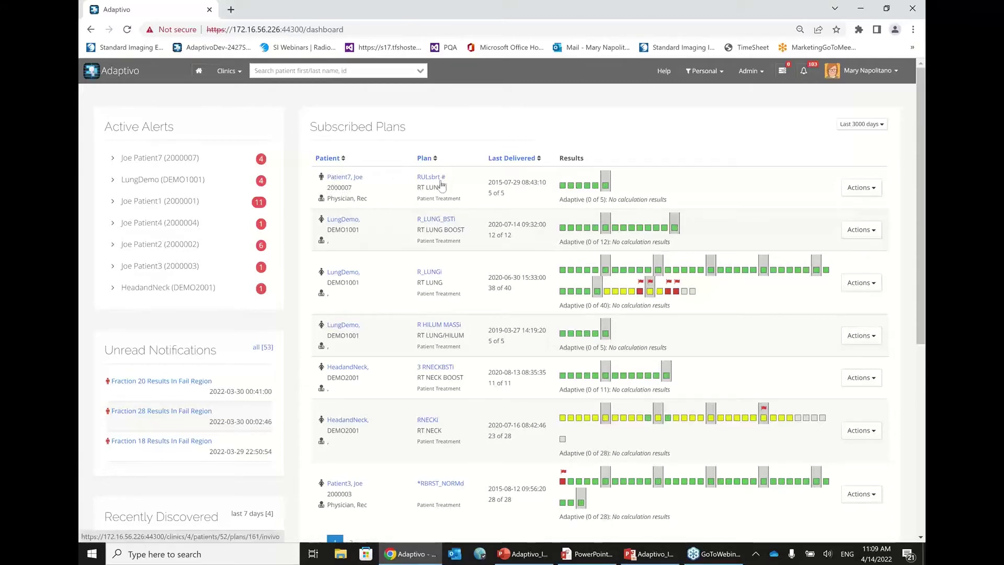
Step: Review the dashboard's subscribed plans and alerts, then open the failed Fraction 1 in vivo results of plan *RBRST_NORMd
{"action": "mouse_move", "coordinate": [562, 192]}
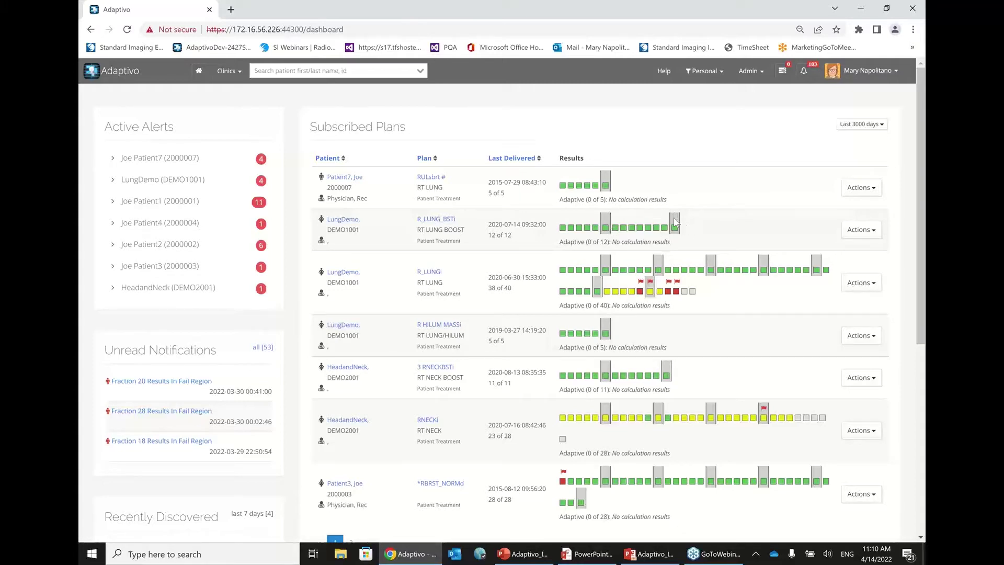
{"action": "mouse_move", "coordinate": [671, 228]}
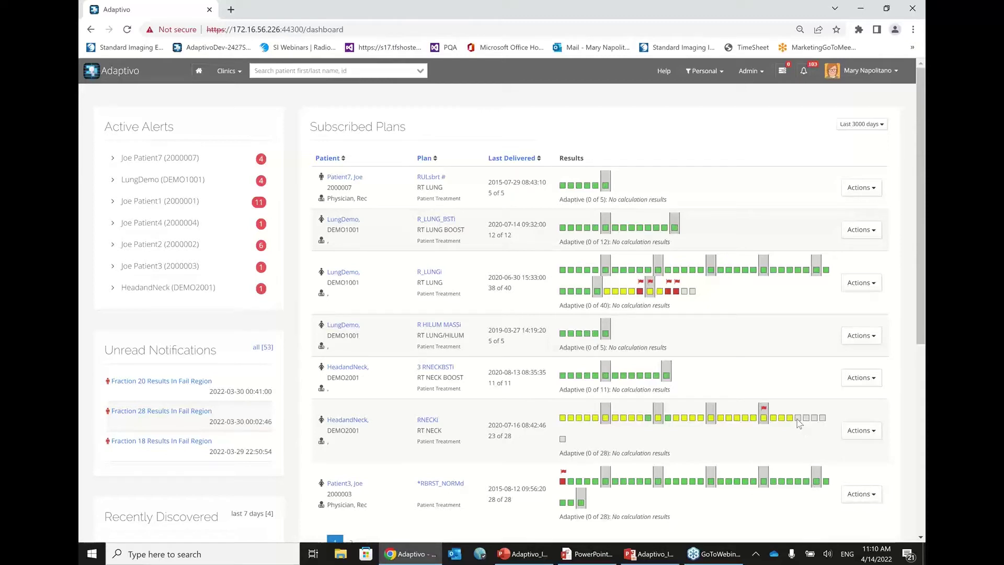
{"action": "mouse_move", "coordinate": [798, 423]}
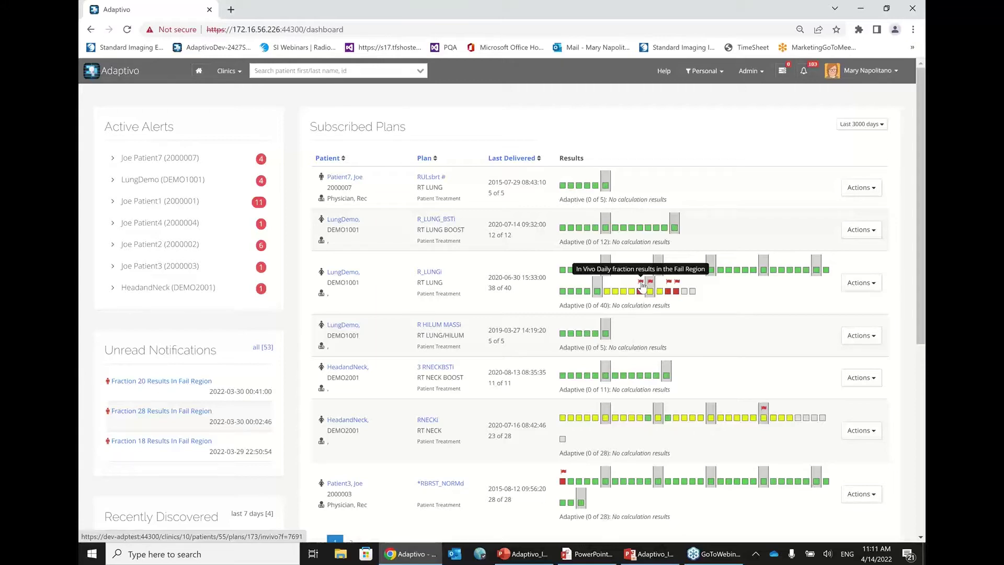
{"action": "left_click", "coordinate": [114, 268]}
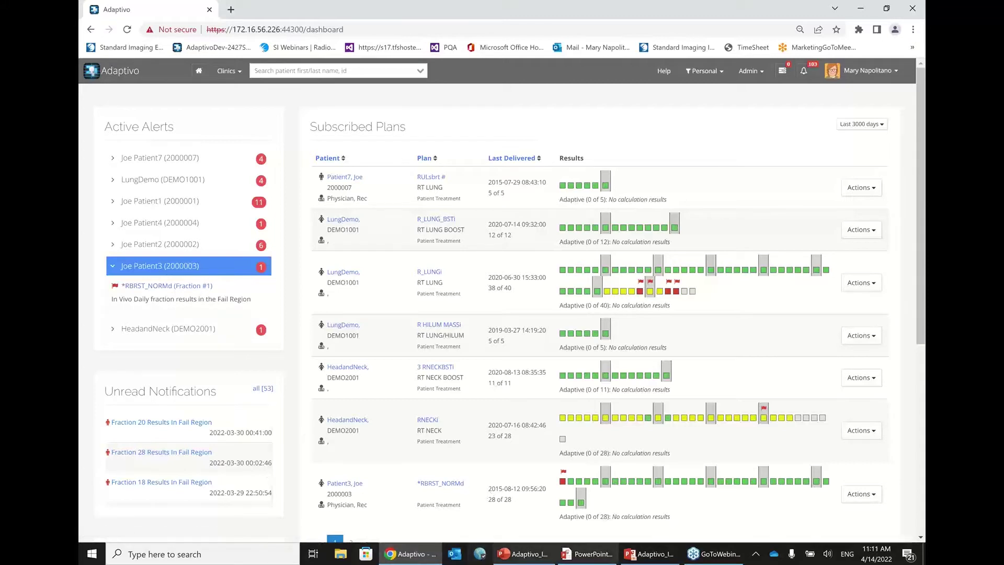
{"action": "left_click", "coordinate": [563, 483]}
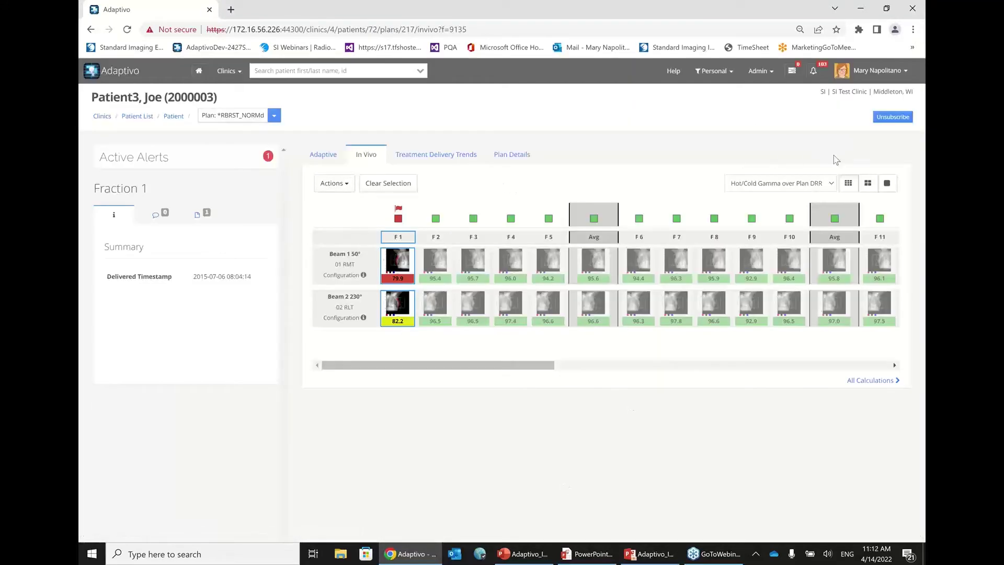
Step: Clear the fraction selection and show the in vivo beam images at the medium and then the largest size
{"action": "left_click", "coordinate": [398, 186]}
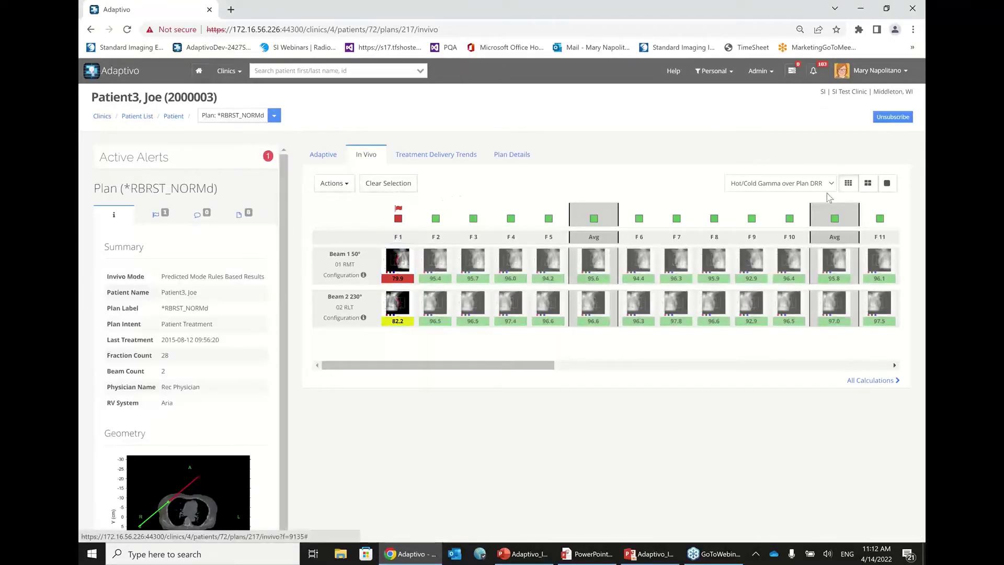
{"action": "left_click", "coordinate": [871, 185]}
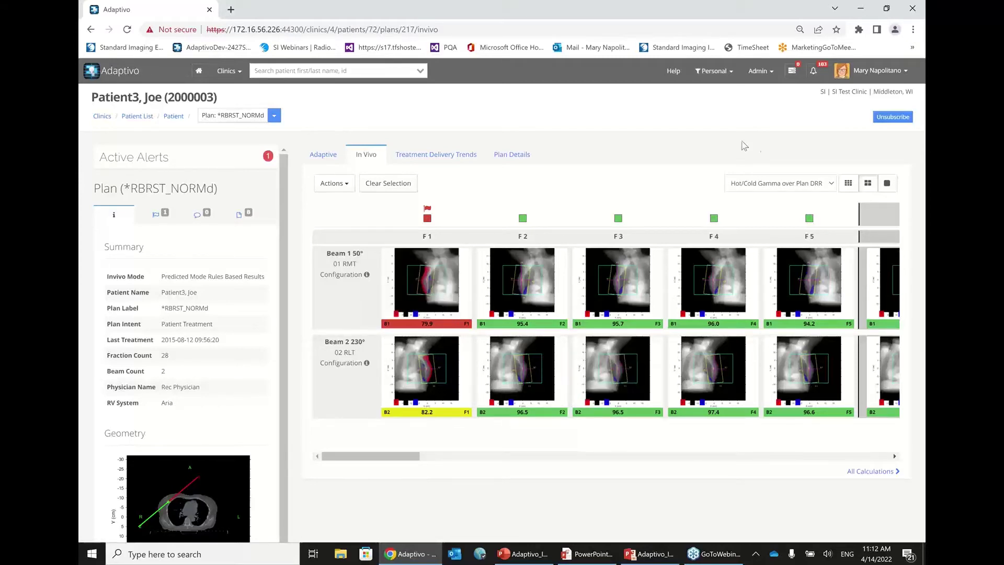
{"action": "left_click", "coordinate": [886, 183]}
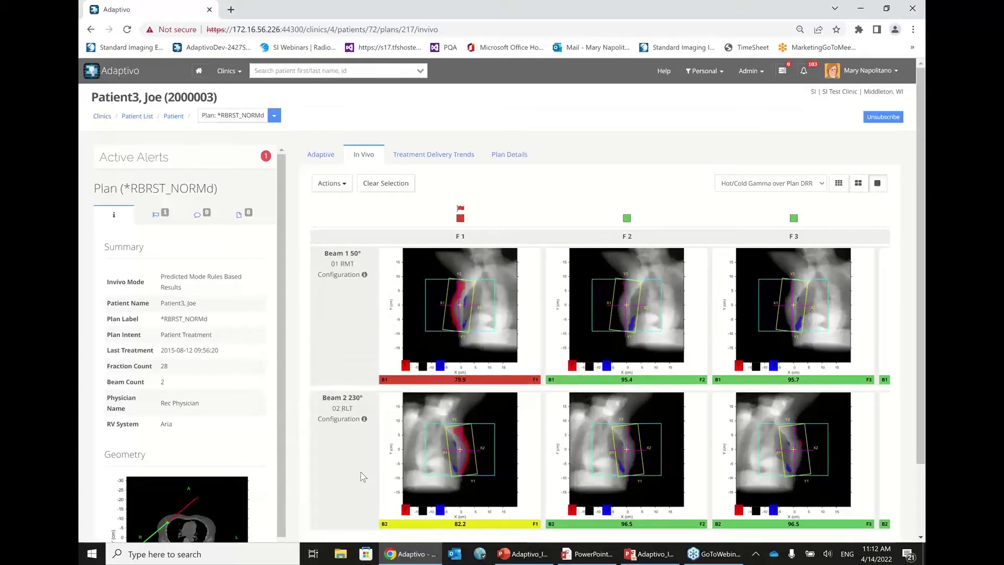
Step: View the beam details of Fraction 1, Beam 1 and compare its Gamma, Plan Fluence and Portal Dose, and Hot/Cold Gamma images
{"action": "left_click", "coordinate": [484, 382]}
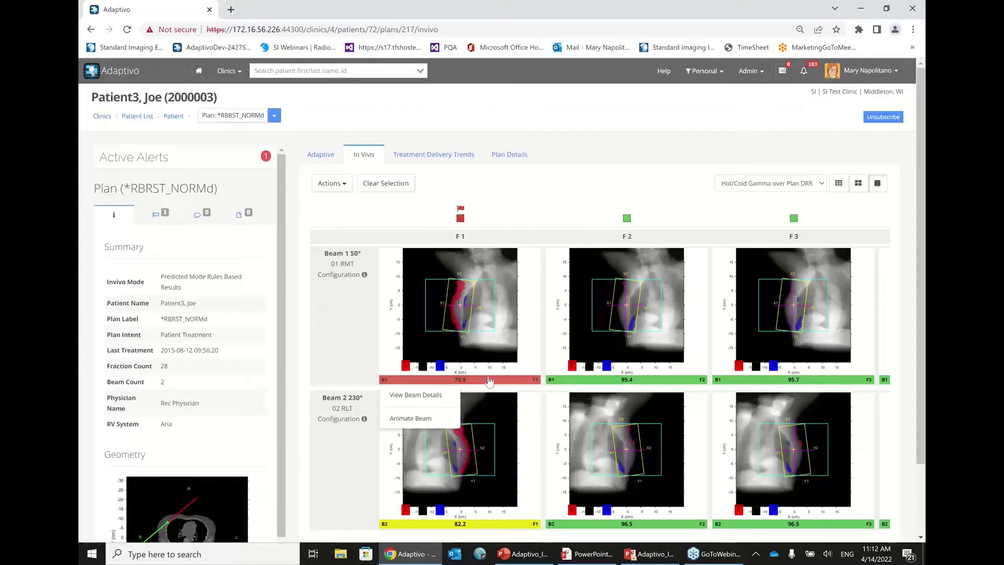
{"action": "left_click", "coordinate": [446, 396]}
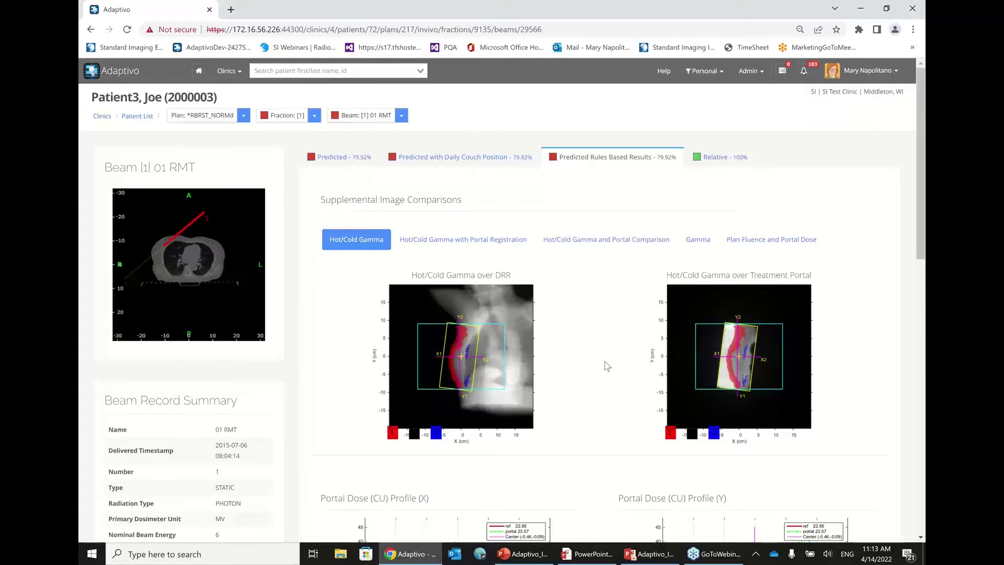
{"action": "scroll", "coordinate": [607, 366], "scroll_direction": "down", "scroll_amount": 1}
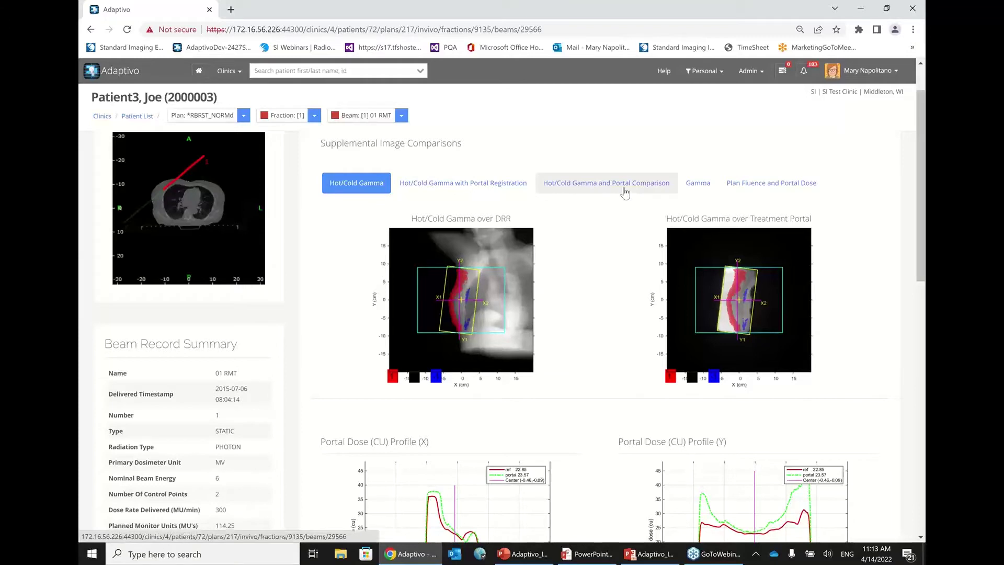
{"action": "left_click", "coordinate": [698, 183]}
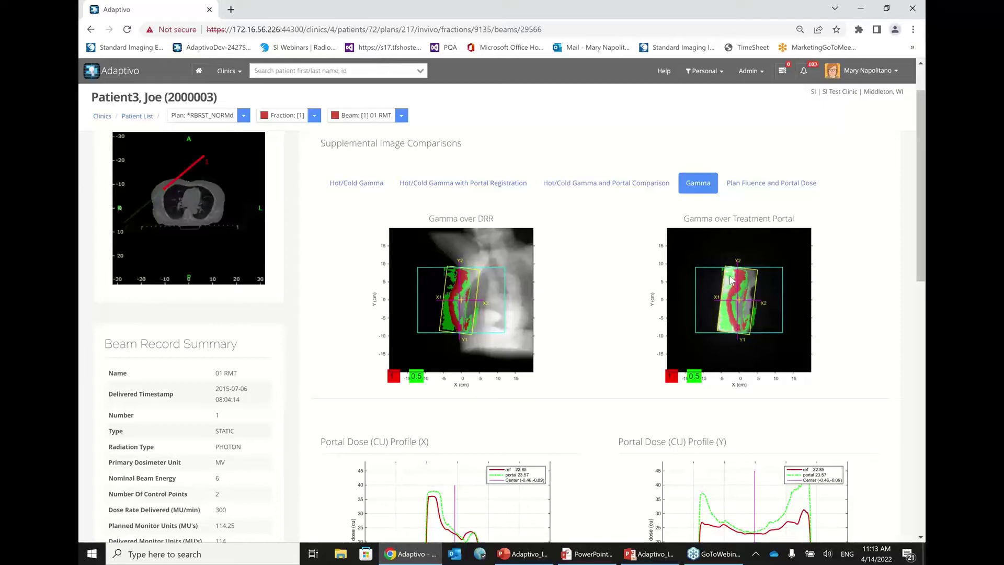
{"action": "left_click", "coordinate": [771, 183]}
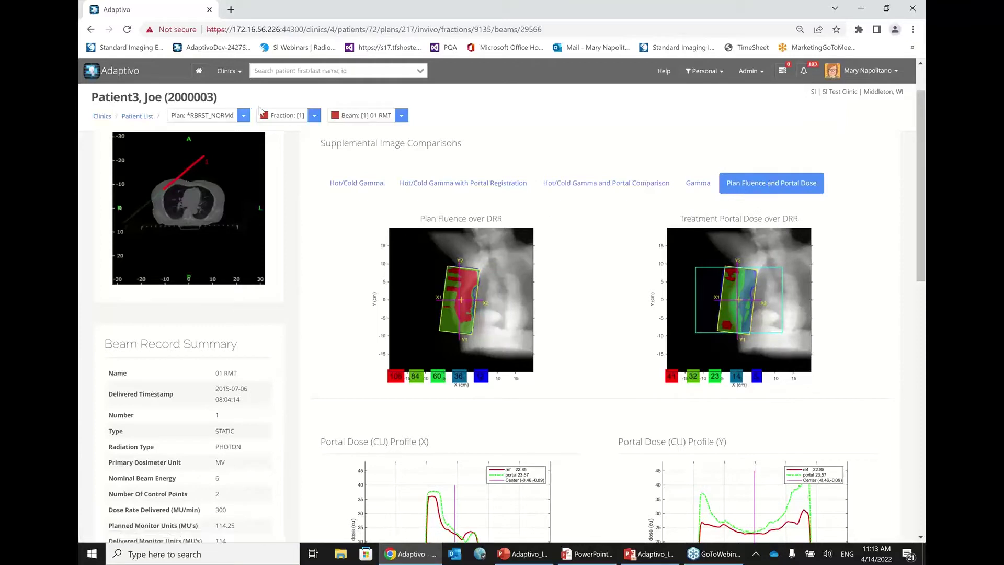
{"action": "left_click", "coordinate": [351, 183]}
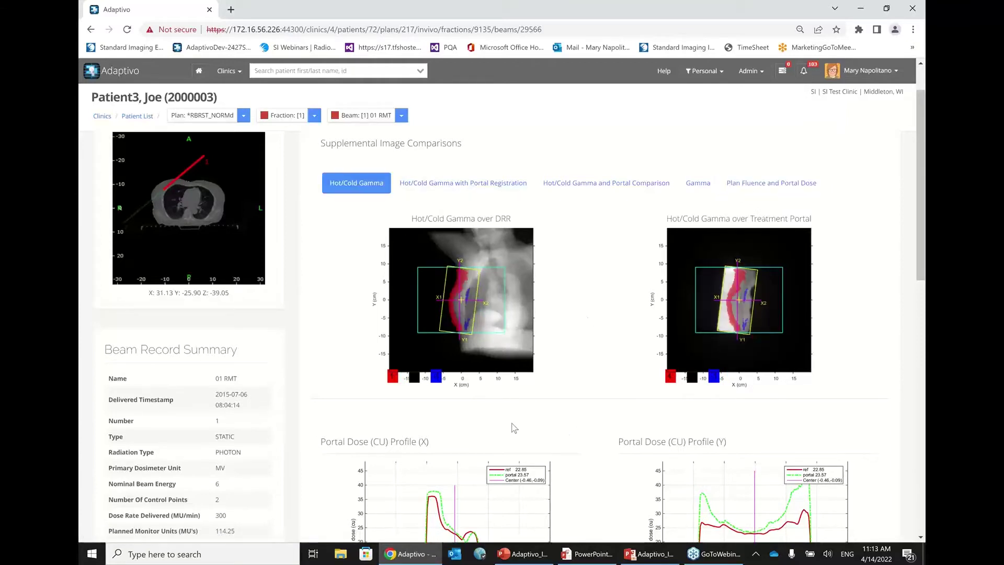
Step: Examine Beam 1's portal dose profiles, gamma statistics table and gamma and dose difference histograms
{"action": "scroll", "coordinate": [514, 428], "scroll_direction": "down", "scroll_amount": 2}
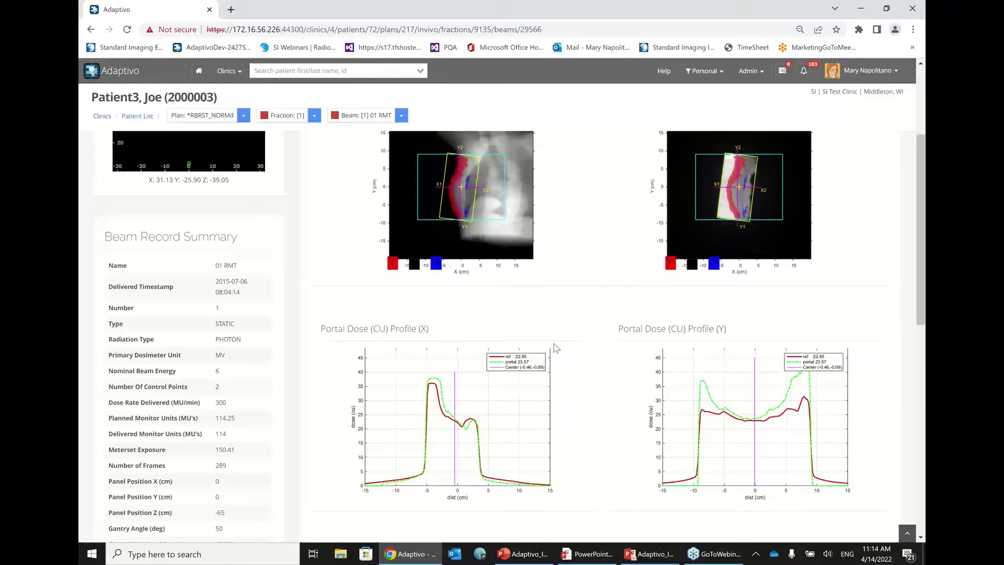
{"action": "scroll", "coordinate": [574, 333], "scroll_direction": "up", "scroll_amount": 3}
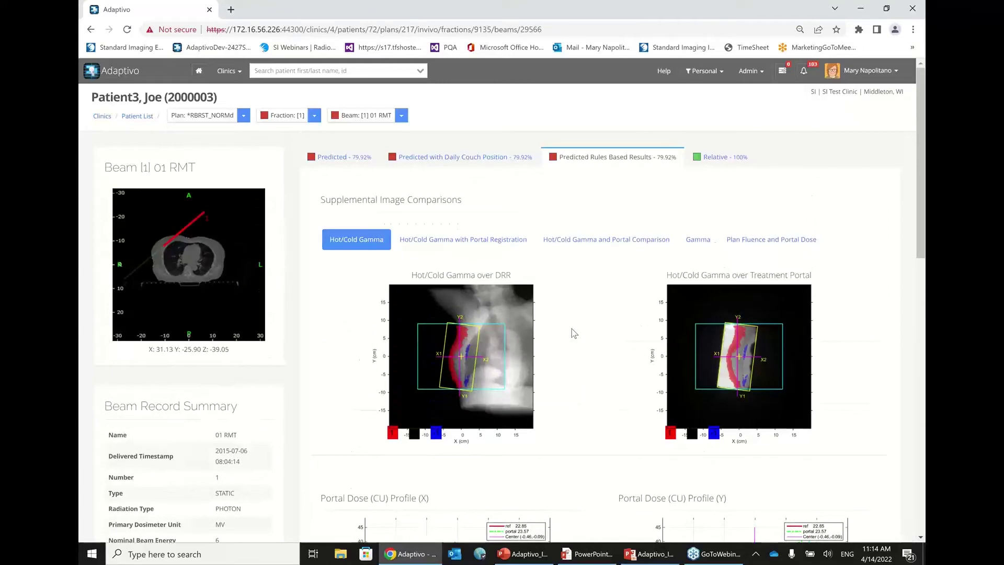
{"action": "scroll", "coordinate": [574, 333], "scroll_direction": "down", "scroll_amount": 1}
{"action": "scroll", "coordinate": [574, 333], "scroll_direction": "down", "scroll_amount": 4}
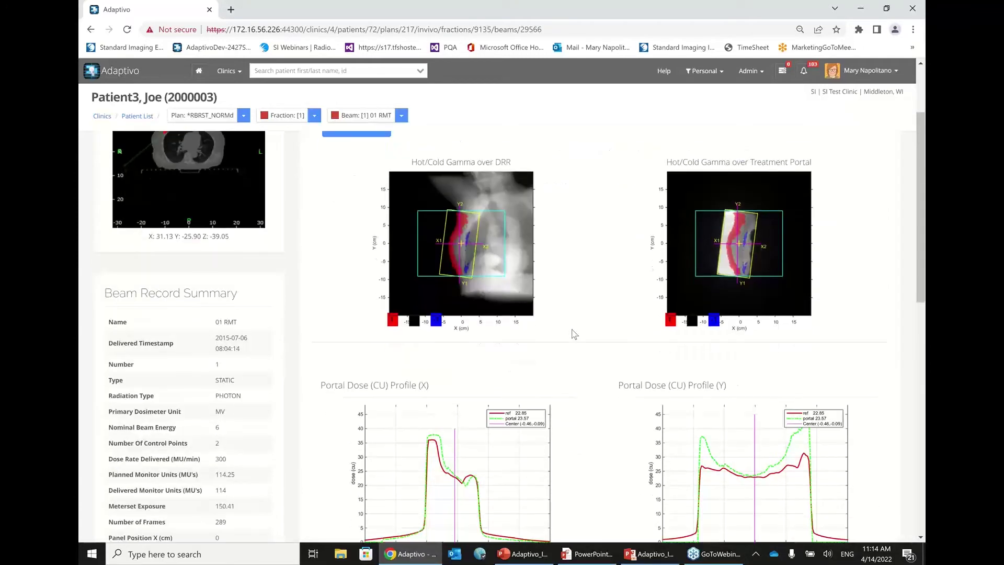
{"action": "scroll", "coordinate": [574, 333], "scroll_direction": "down", "scroll_amount": 3}
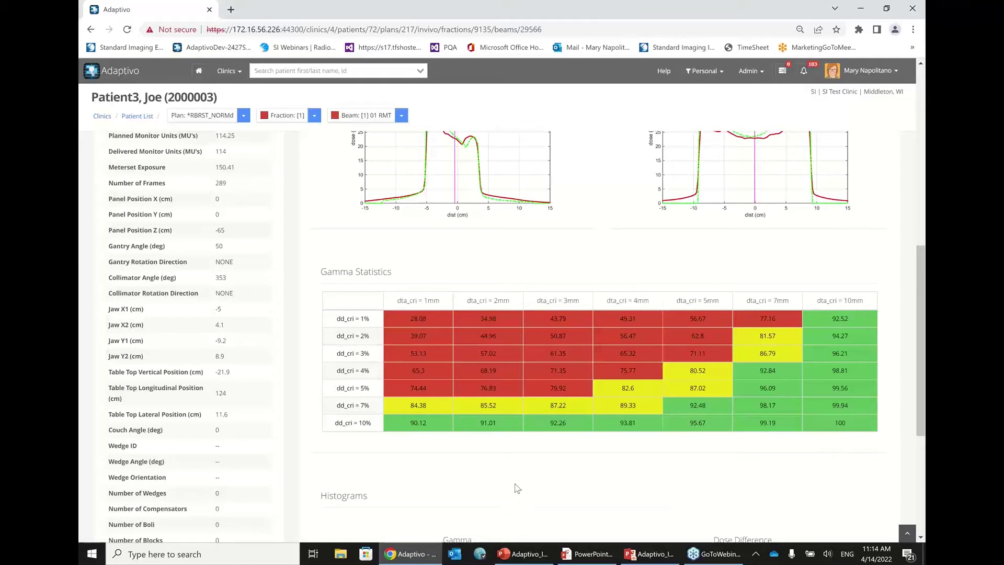
{"action": "scroll", "coordinate": [517, 488], "scroll_direction": "down", "scroll_amount": 5}
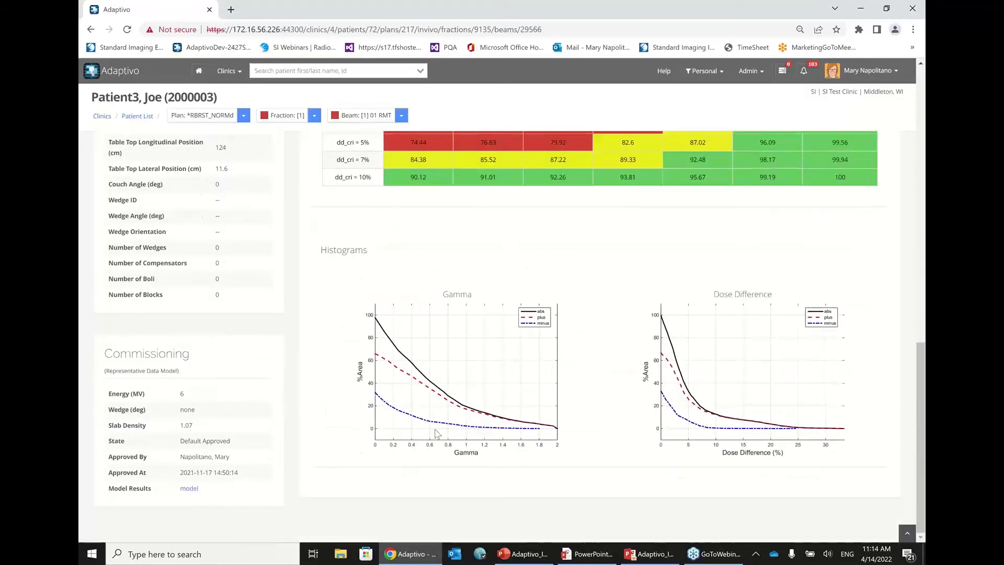
{"action": "scroll", "coordinate": [521, 402], "scroll_direction": "up", "scroll_amount": 14}
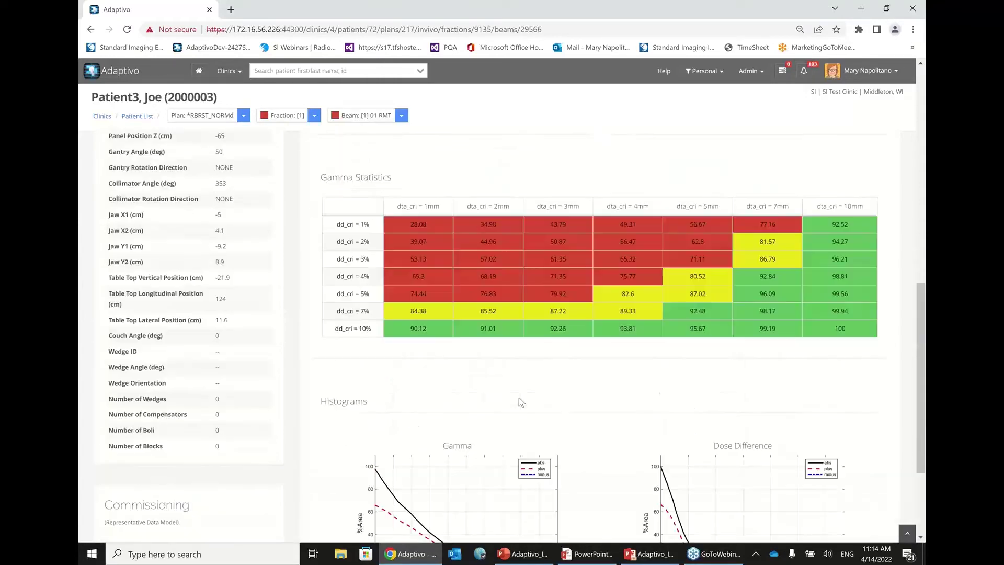
{"action": "scroll", "coordinate": [521, 401], "scroll_direction": "up", "scroll_amount": 2}
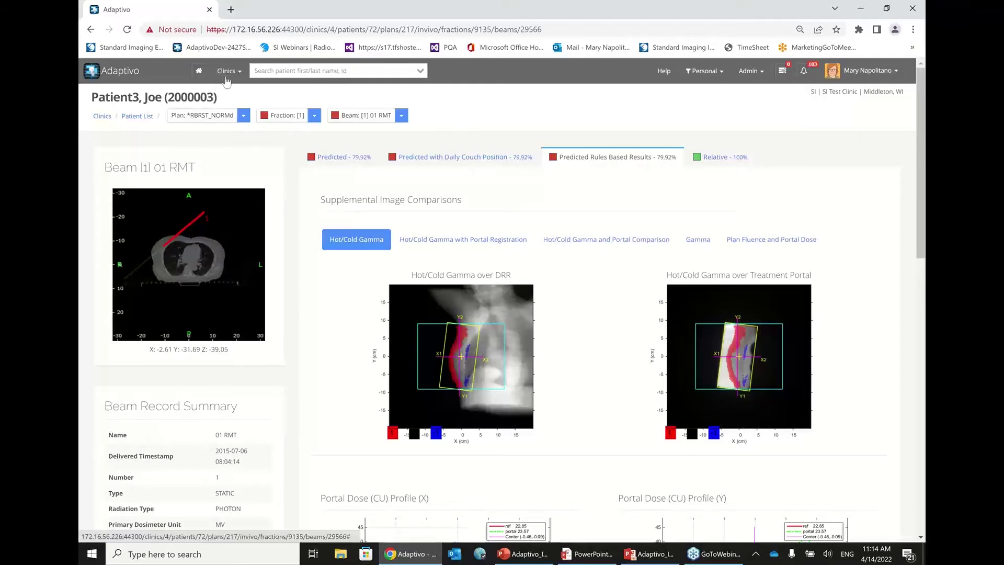
Step: Return to plan *RBRST_NORMd and open its "Invivo plan end treatment minimal" report from the plan's reports
{"action": "left_click", "coordinate": [213, 120]}
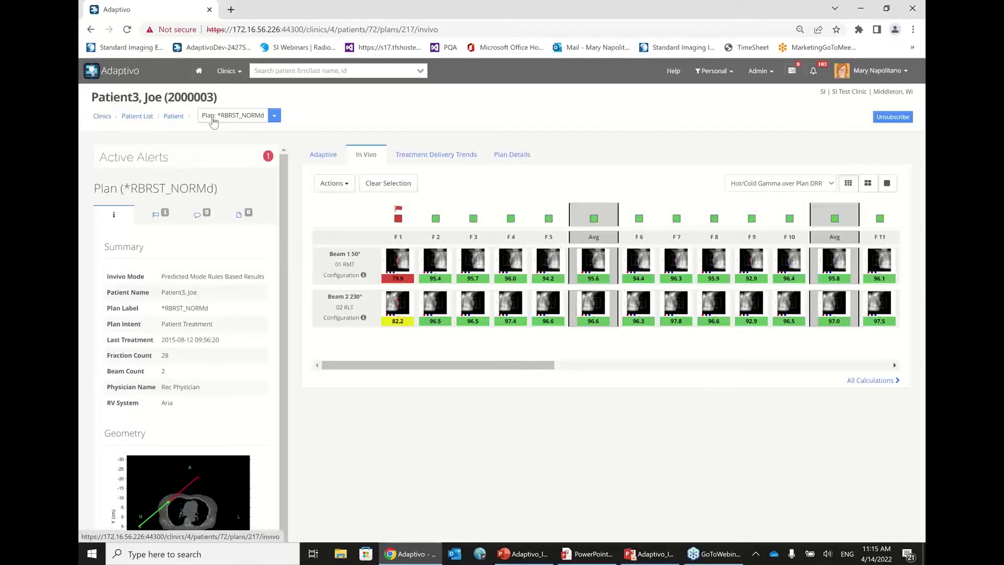
{"action": "left_click", "coordinate": [248, 218]}
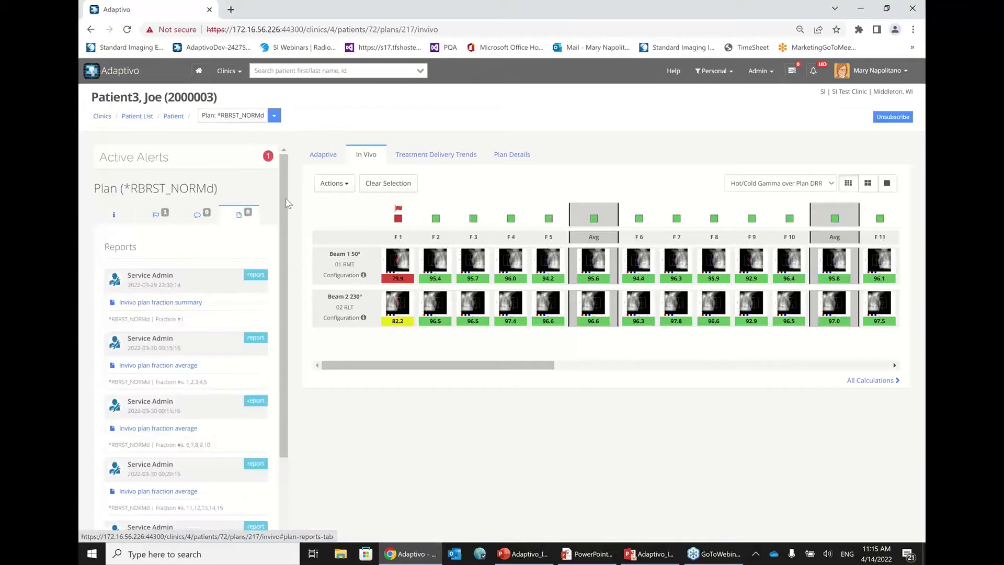
{"action": "left_click_drag", "start_coordinate": [282, 202], "coordinate": [289, 390]}
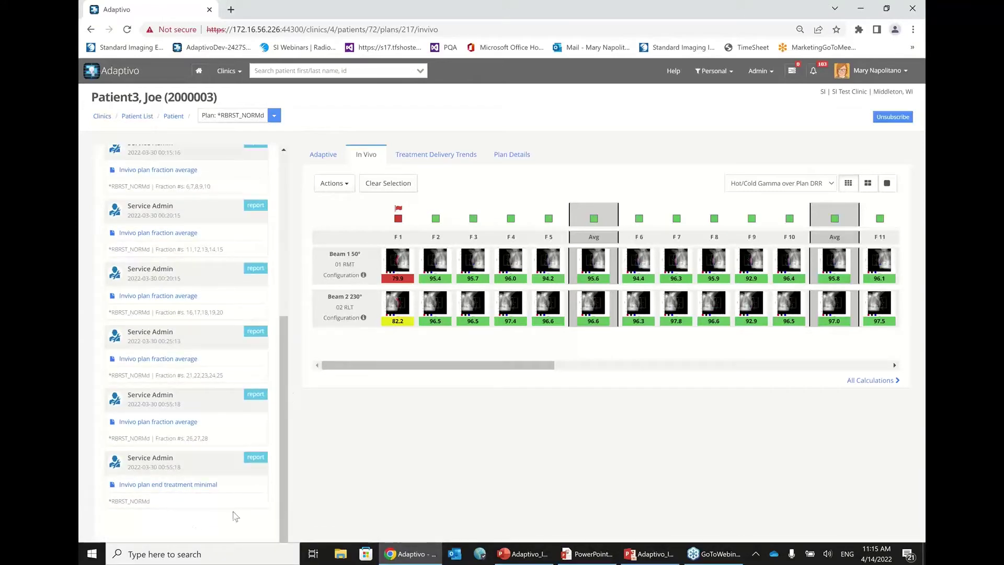
{"action": "left_click", "coordinate": [176, 486]}
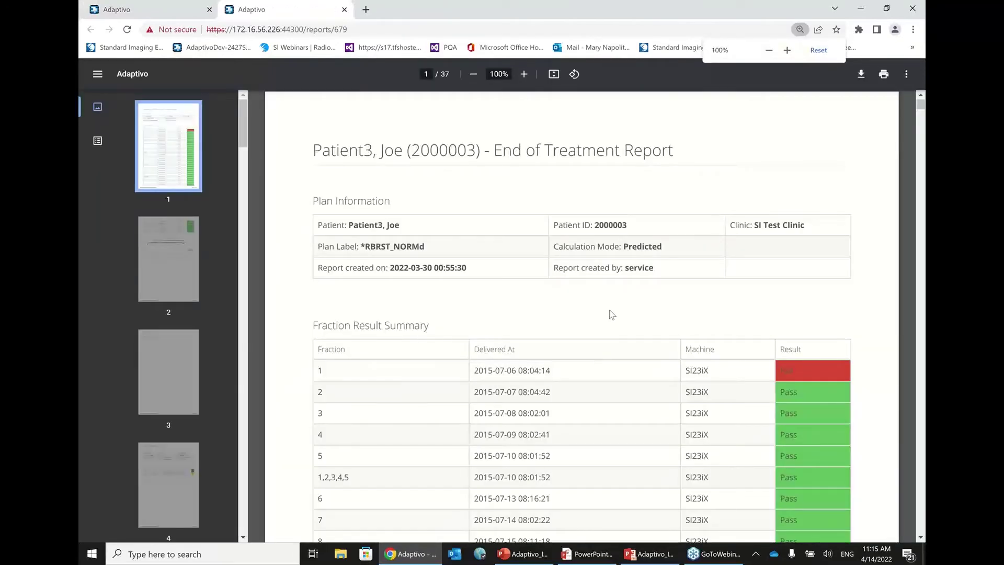
Step: Examine the report's fraction result summary and the portal-to-calculation gamma chart for both beams
{"action": "scroll", "coordinate": [612, 314], "scroll_direction": "down", "scroll_amount": 2}
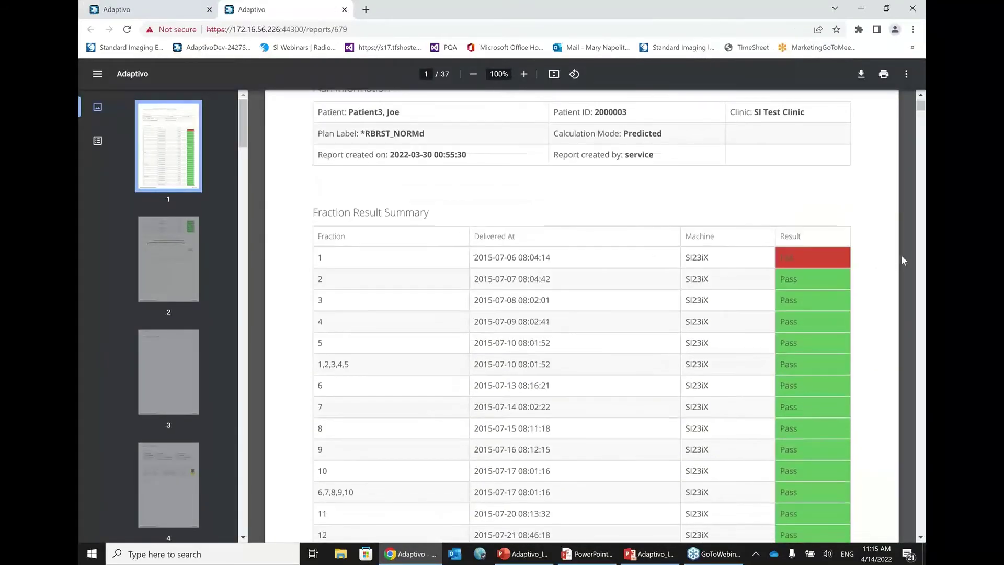
{"action": "scroll", "coordinate": [756, 346], "scroll_direction": "down", "scroll_amount": 1}
{"action": "scroll", "coordinate": [756, 346], "scroll_direction": "down", "scroll_amount": 1}
{"action": "scroll", "coordinate": [767, 320], "scroll_direction": "up", "scroll_amount": 3}
{"action": "scroll", "coordinate": [806, 526], "scroll_direction": "down", "scroll_amount": 5}
{"action": "scroll", "coordinate": [806, 526], "scroll_direction": "down", "scroll_amount": 3}
{"action": "scroll", "coordinate": [806, 526], "scroll_direction": "down", "scroll_amount": 6}
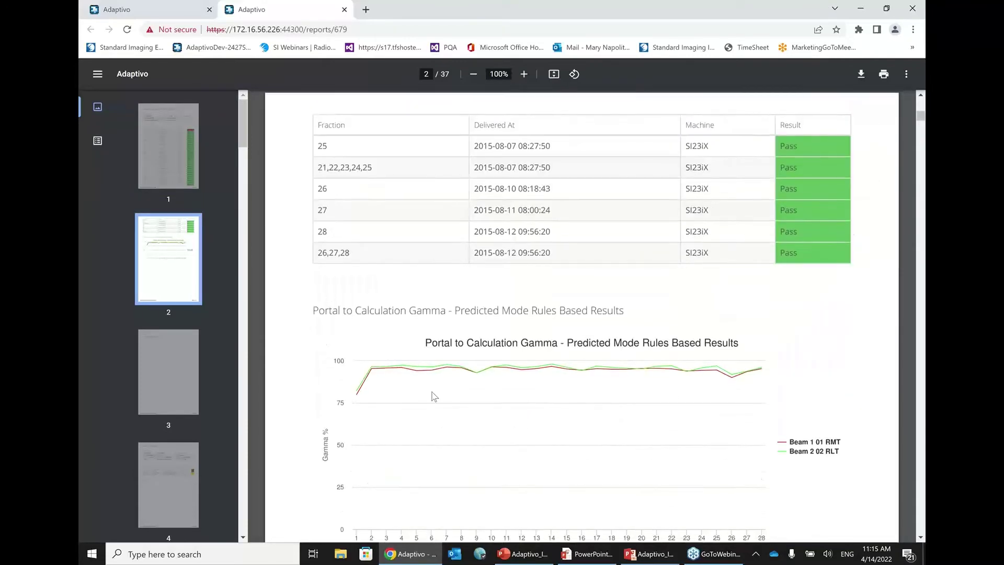
{"action": "scroll", "coordinate": [507, 432], "scroll_direction": "down", "scroll_amount": 2}
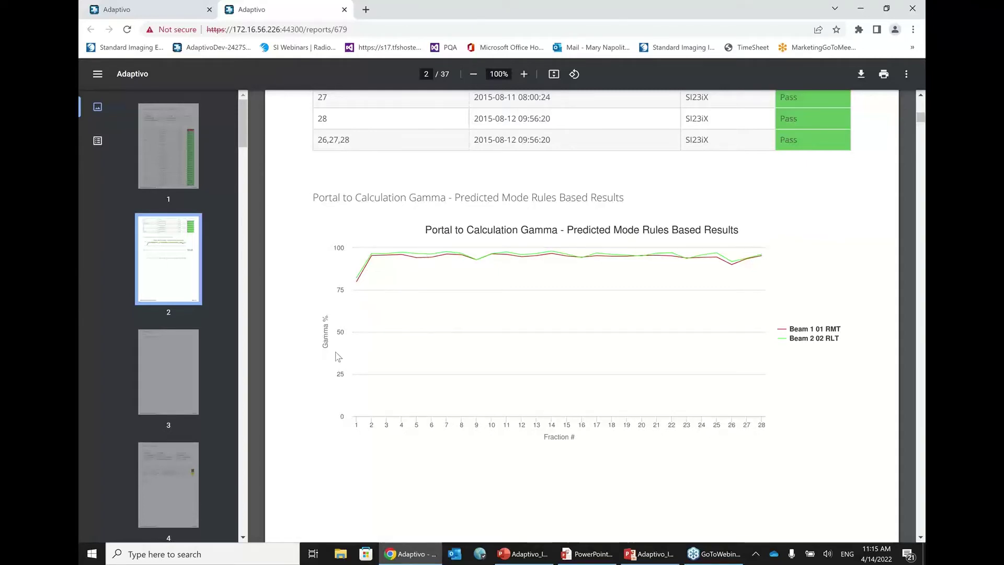
{"action": "scroll", "coordinate": [177, 355], "scroll_direction": "down", "scroll_amount": 2}
Step: Go to pages 4 and 5 of the report and examine the Fraction 1 and Fraction 2 summaries
{"action": "left_click", "coordinate": [176, 368]}
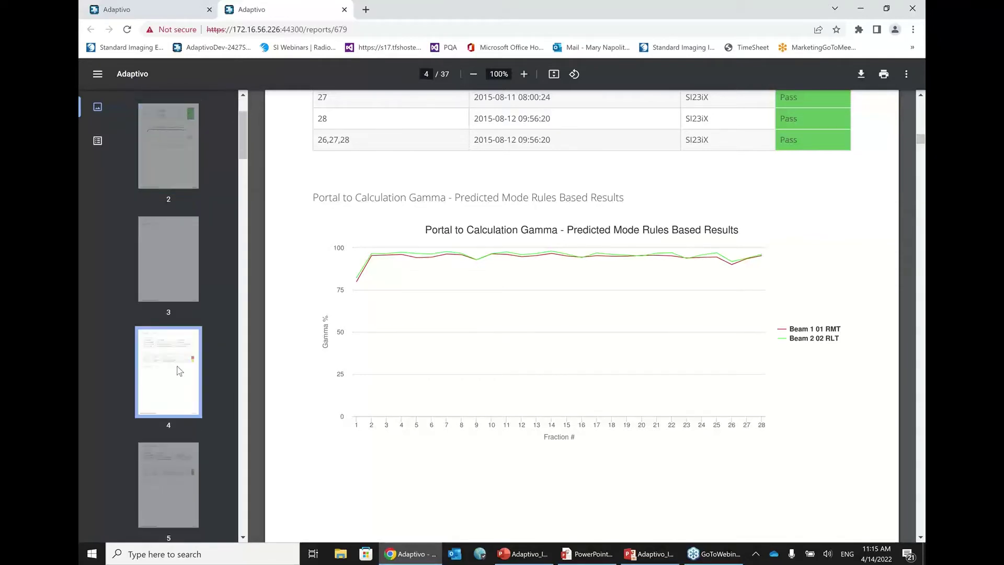
{"action": "left_click", "coordinate": [184, 391]}
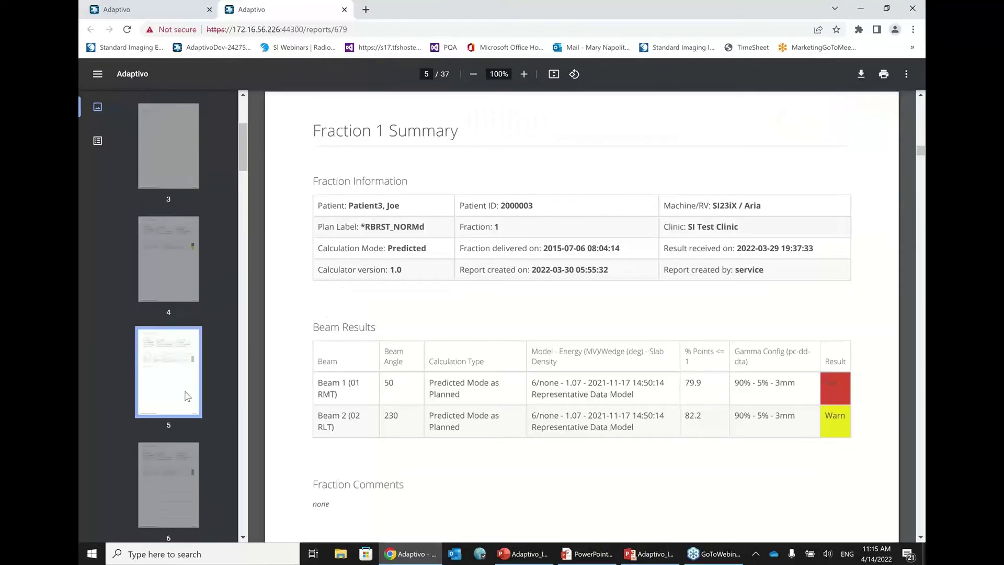
{"action": "scroll", "coordinate": [371, 387], "scroll_direction": "up", "scroll_amount": 1}
{"action": "scroll", "coordinate": [372, 388], "scroll_direction": "up", "scroll_amount": 3}
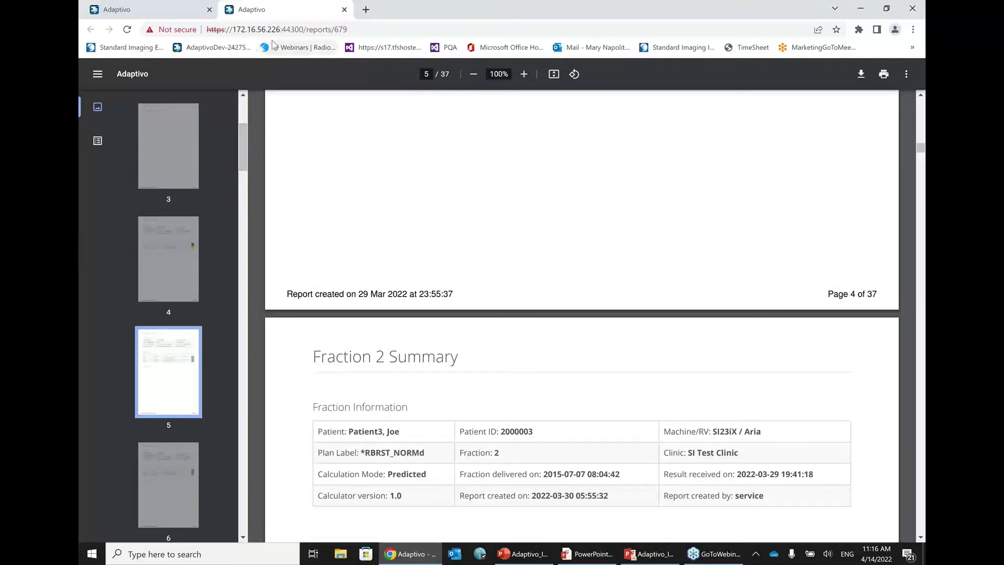
Step: Close the end of treatment report and go back to the home dashboard
{"action": "left_click", "coordinate": [344, 9]}
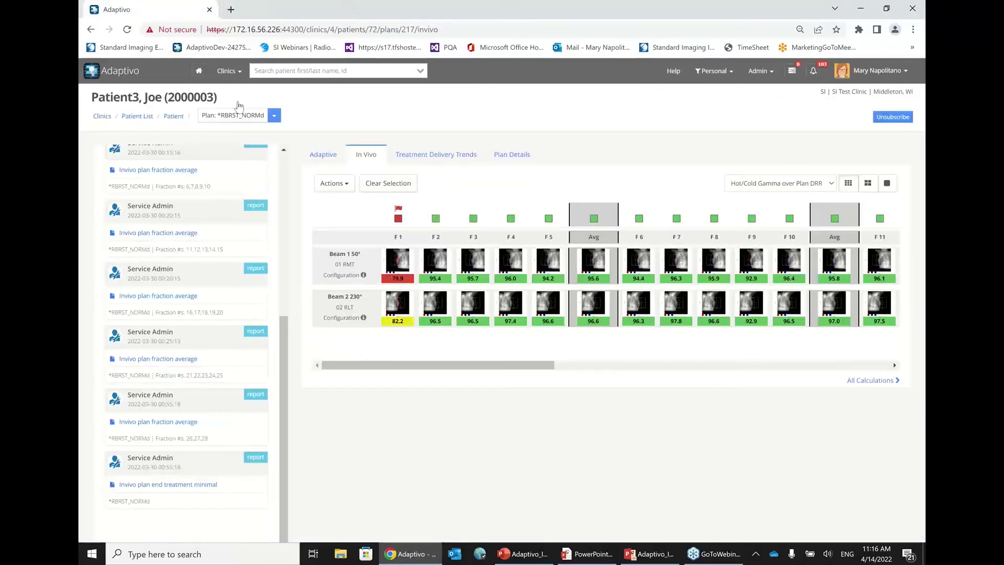
{"action": "left_click", "coordinate": [196, 70]}
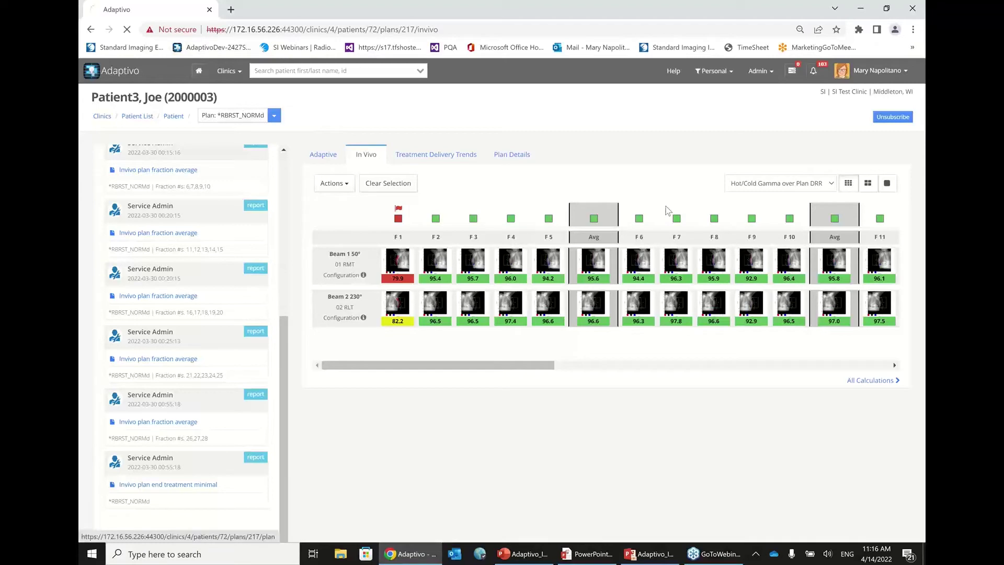